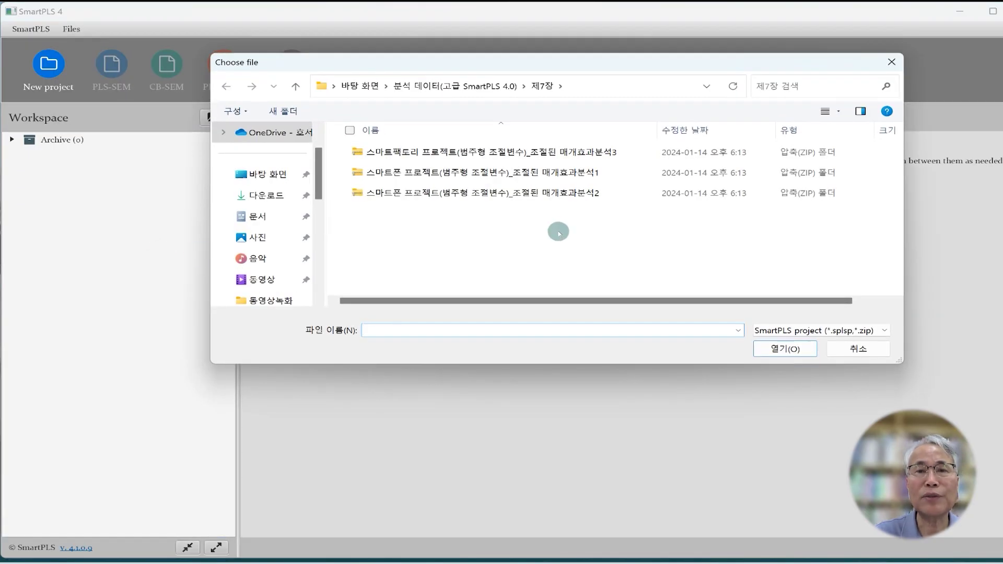
Step: Import the project archive 스마트폰 프로젝트(범주형 조절변수)_조절된 매개효과분석2 into the workspace
left_click(537, 196)
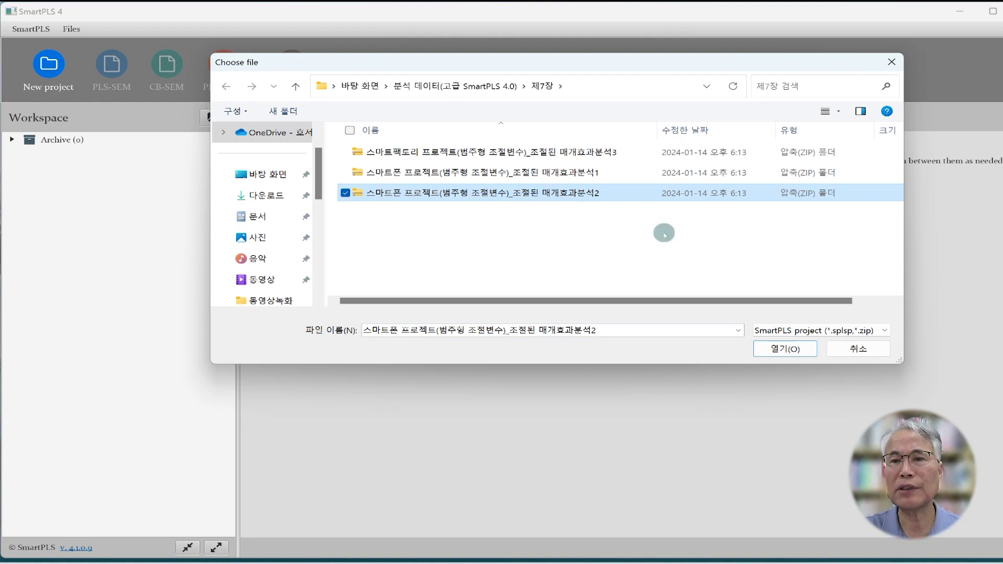
left_click(777, 349)
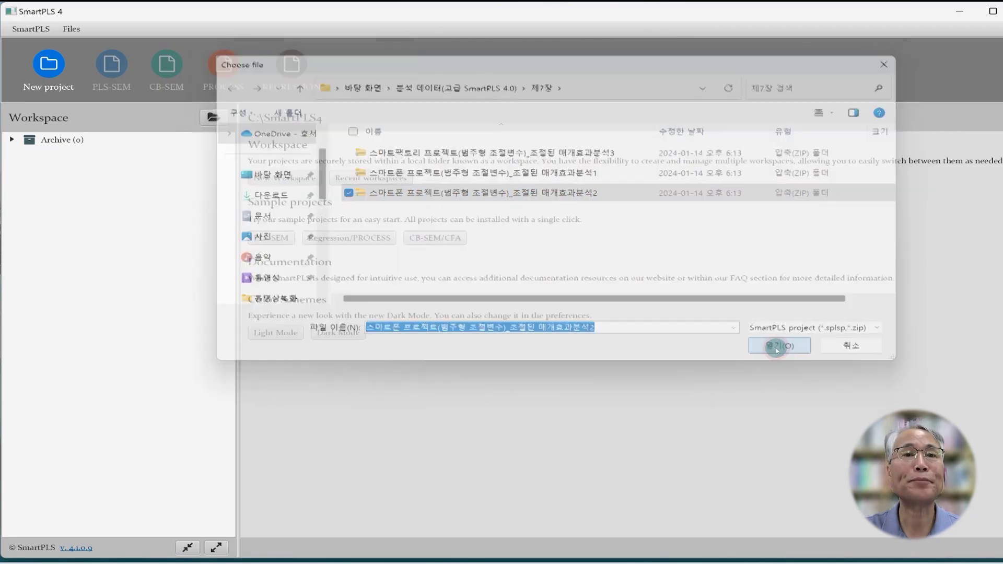
left_click(660, 346)
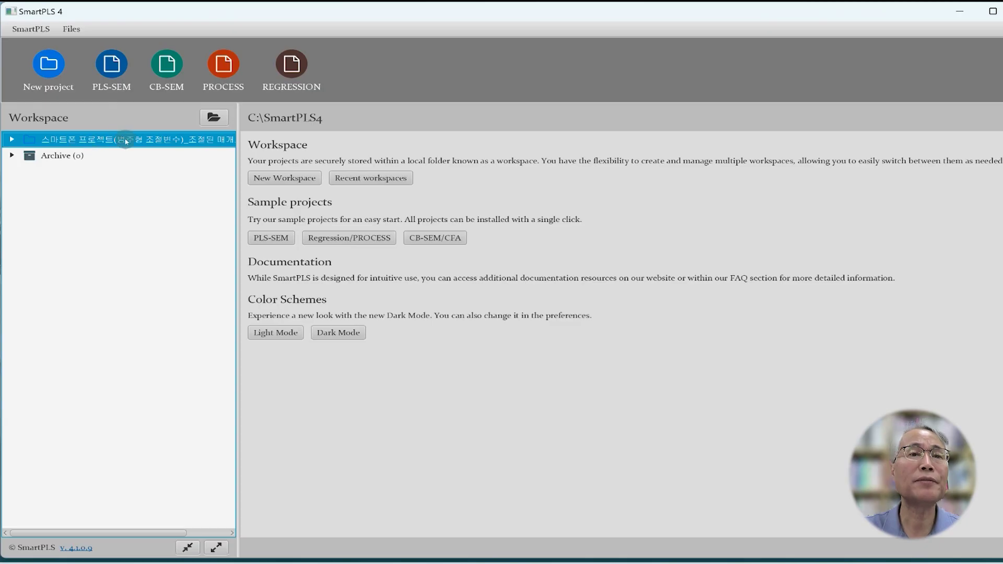
Step: Open the project's dataset 제7장 조절된 매개효과검증 데이터2 and generate data groups from the GENDER indicator
double_click(126, 140)
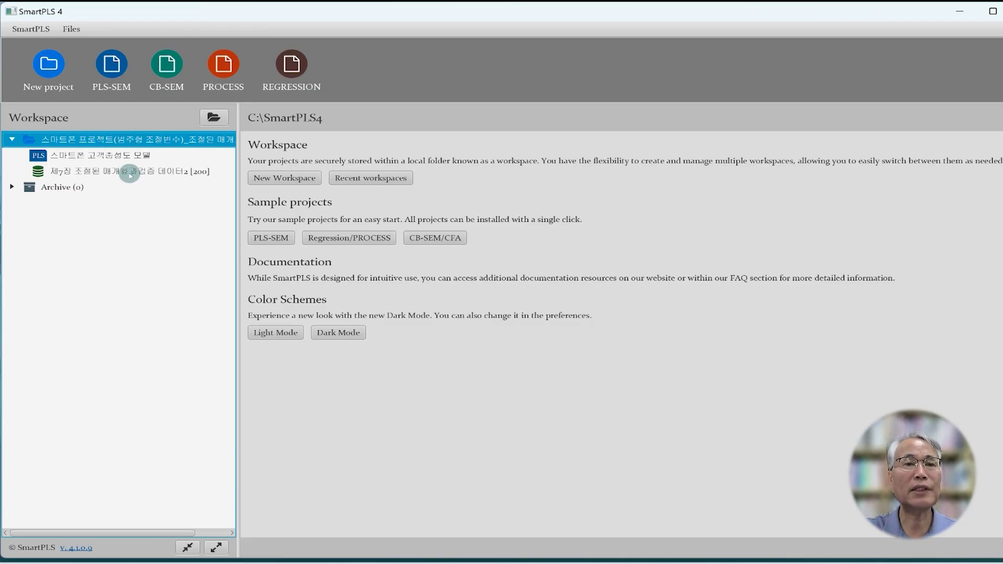
double_click(130, 172)
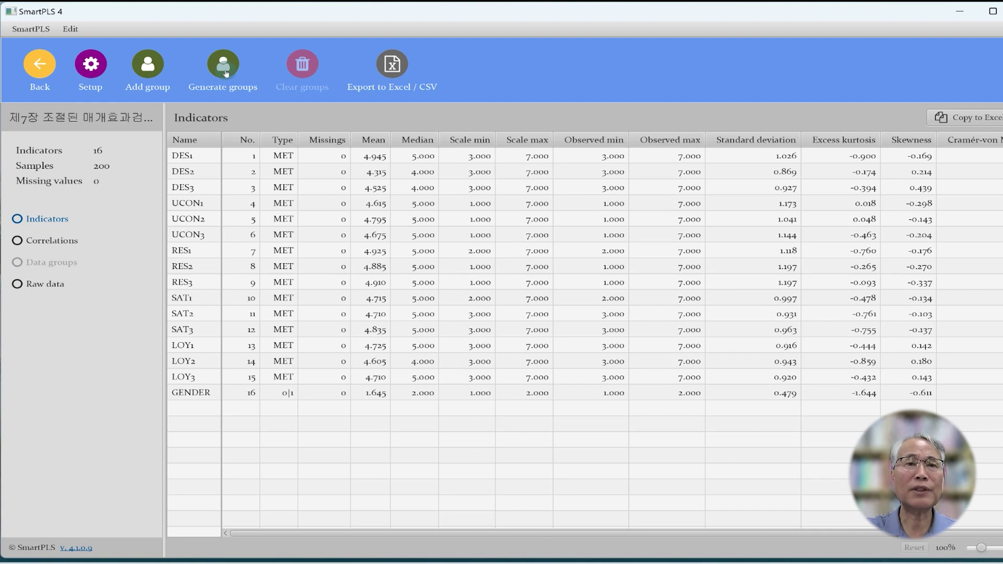
left_click(224, 67)
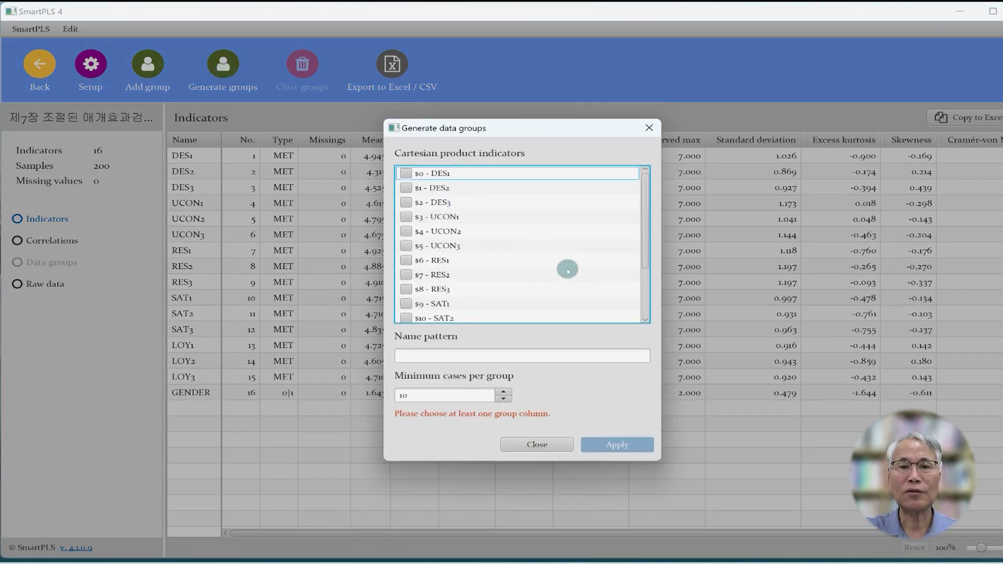
scroll(469, 299, "down", 2)
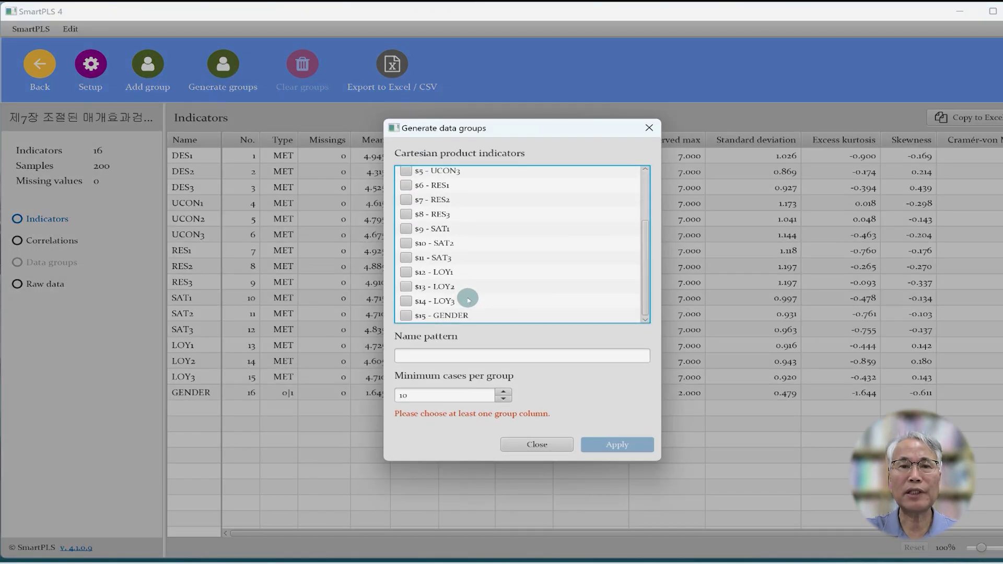
left_click(405, 316)
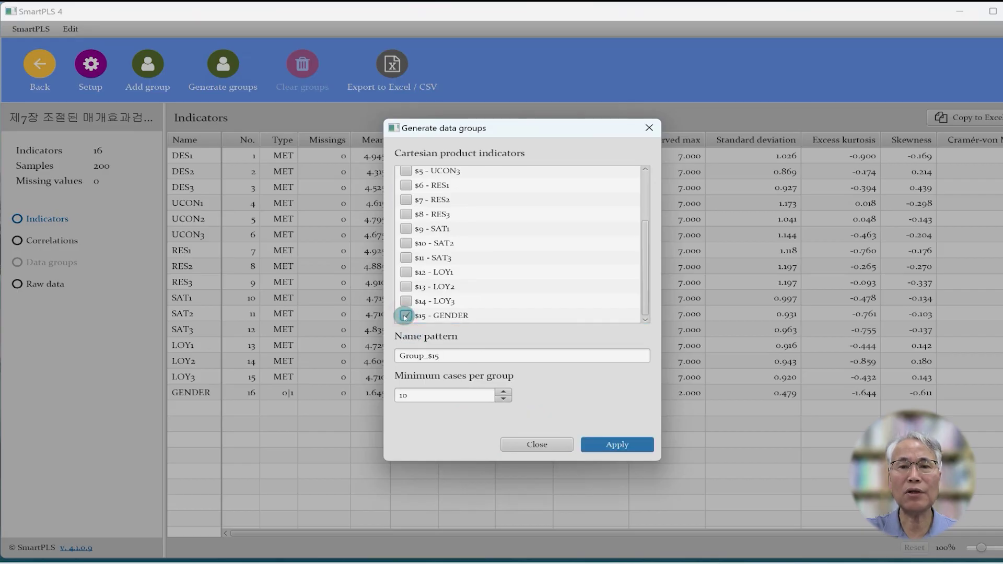
left_click(616, 443)
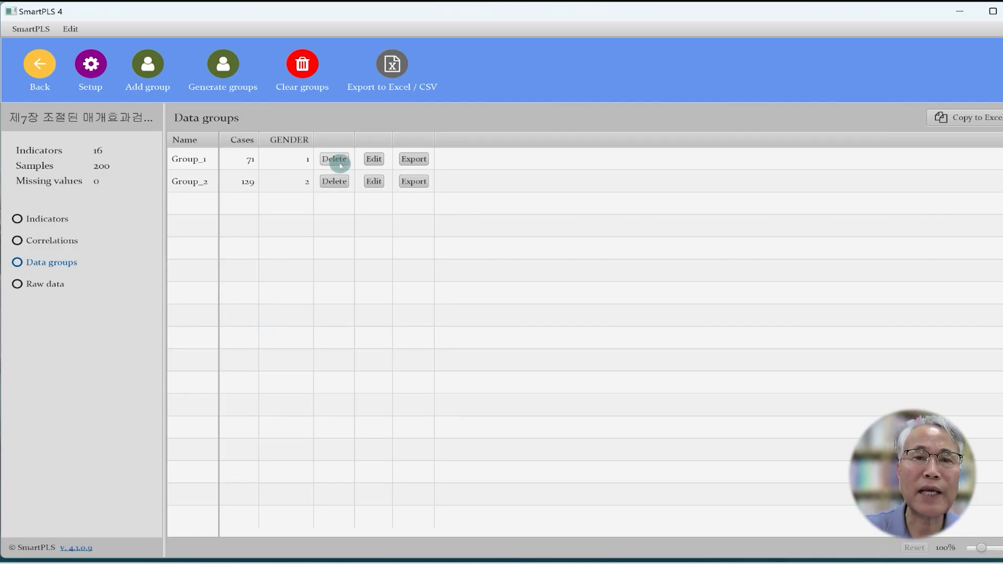
Step: Open the data group for GENDER value 1 for editing and select its existing name
left_click(376, 159)
left_click_drag(311, 256, 247, 255)
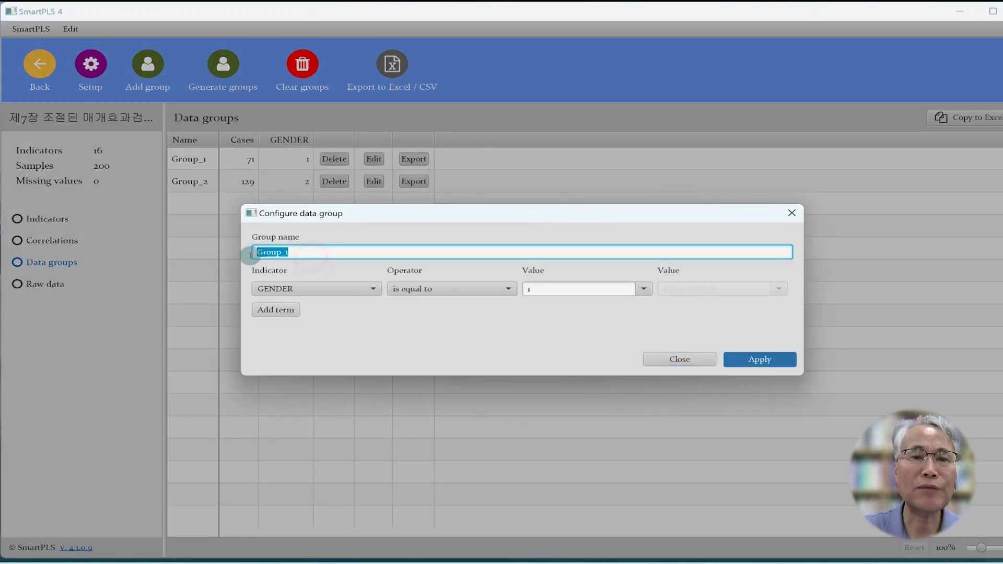
type("S")
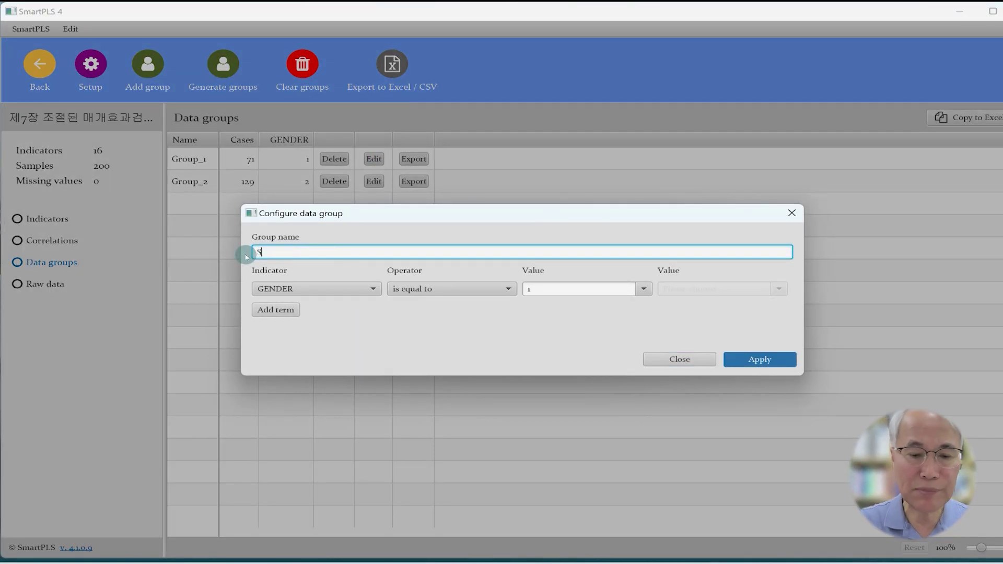
type("KAW")
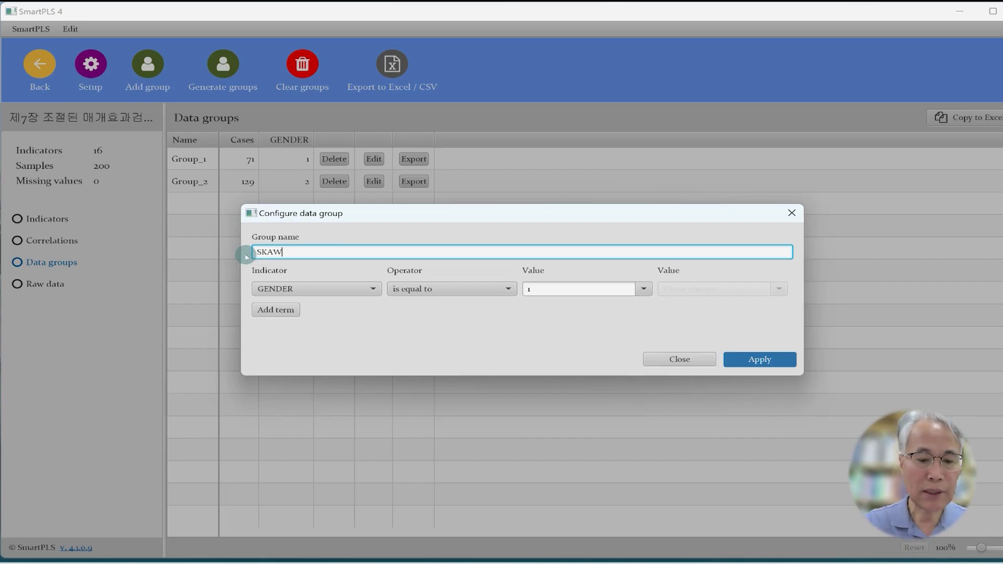
type("KWL")
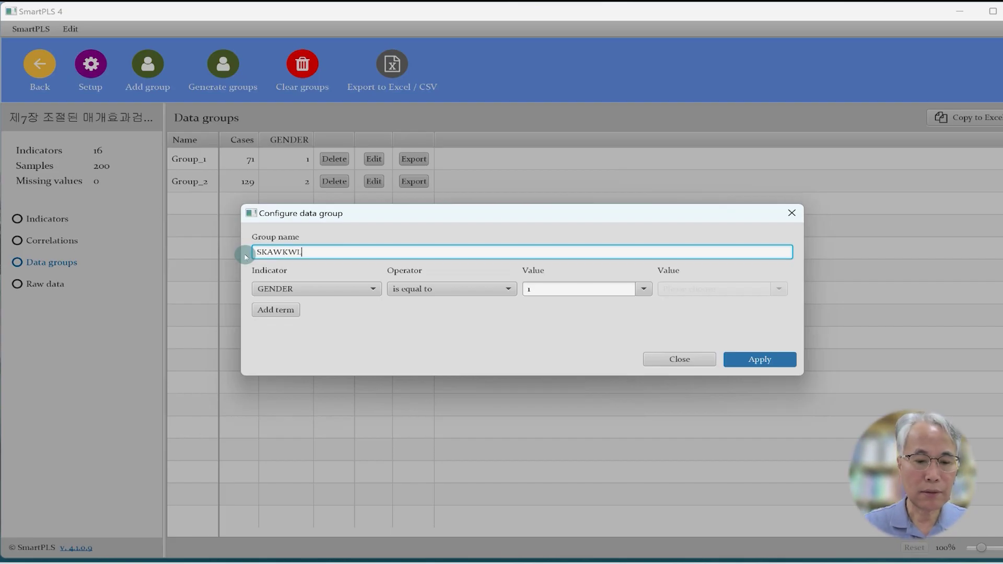
type("QEKS")
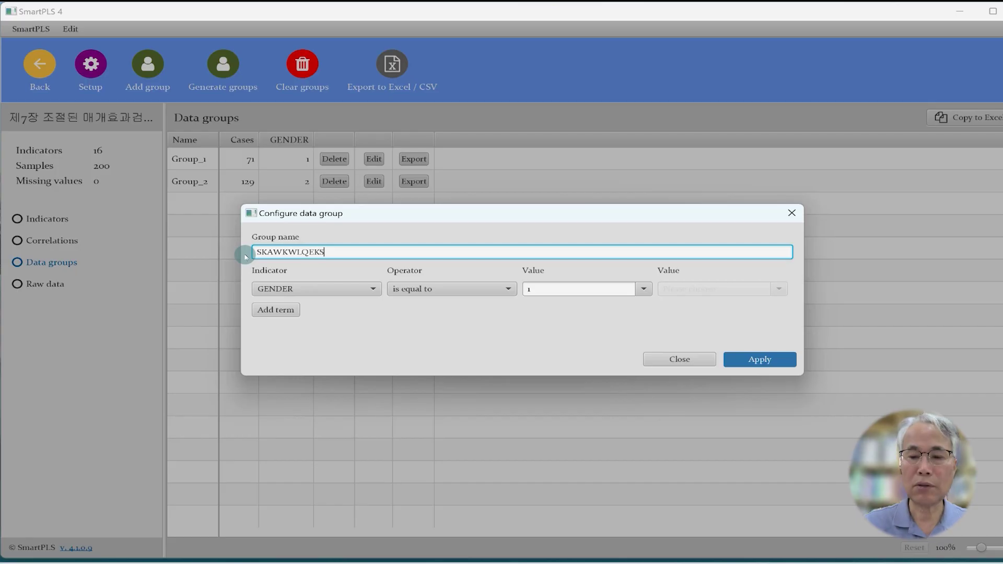
key("BackSpace")
key("BackSpace")
key("BackSpace")
key("BackSpace")
key("BackSpace")
key("BackSpace")
key("BackSpace")
key("BackSpace")
key("BackSpace")
key("BackSpace")
key("BackSpace")
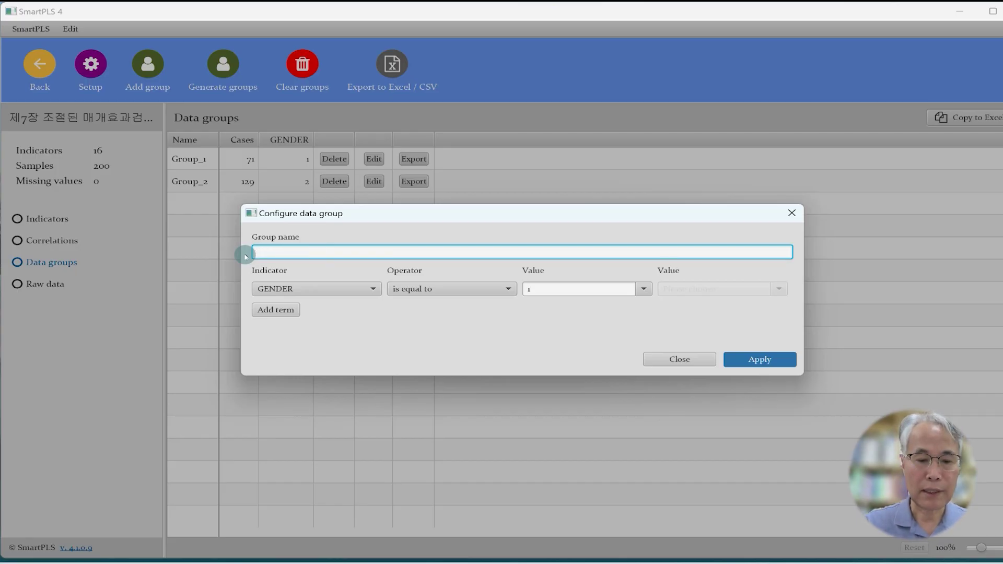
Step: Name the data group with GENDER equal to 1 as 남자집단 and apply it
type("남자지")
type("ㅂ단")
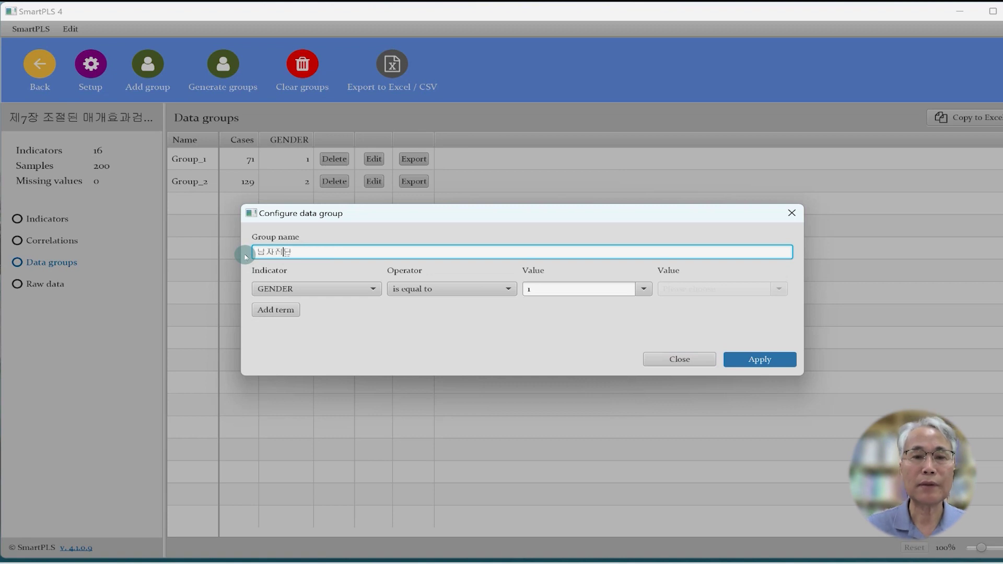
left_click(760, 359)
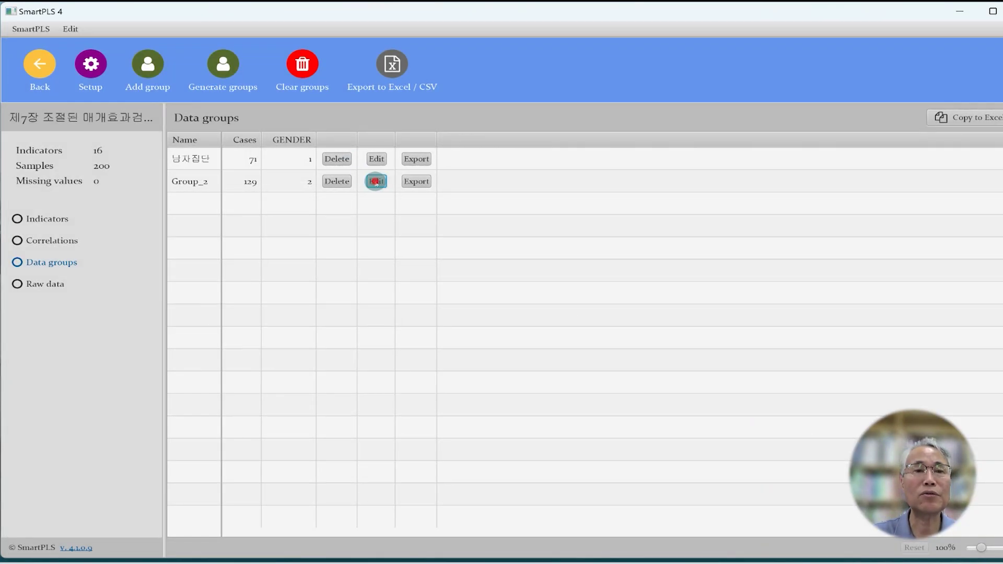
Step: Rename the data group with GENDER equal to 2 as 여자집단
left_click(376, 181)
left_click(331, 253)
left_click_drag(332, 254, 200, 249)
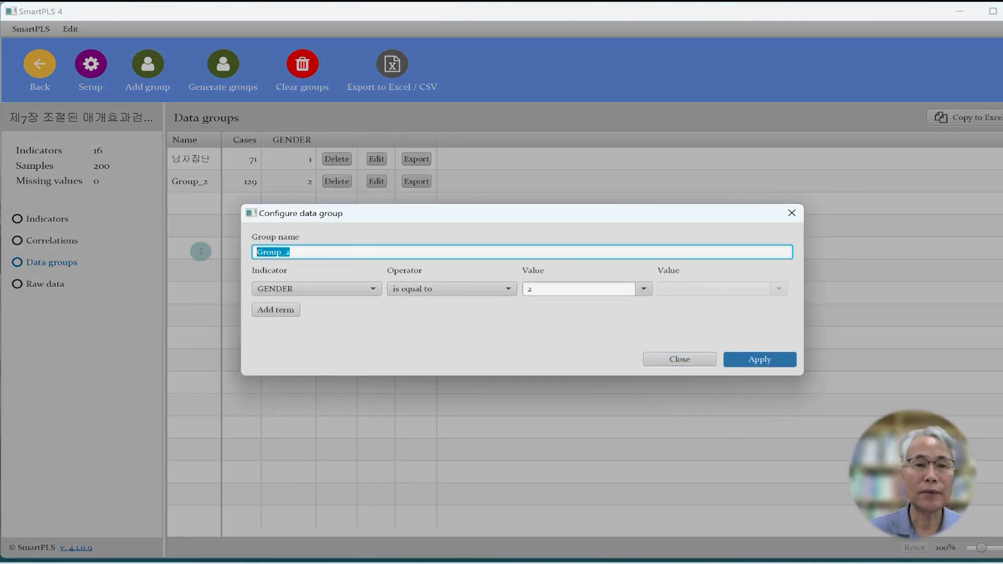
type("여")
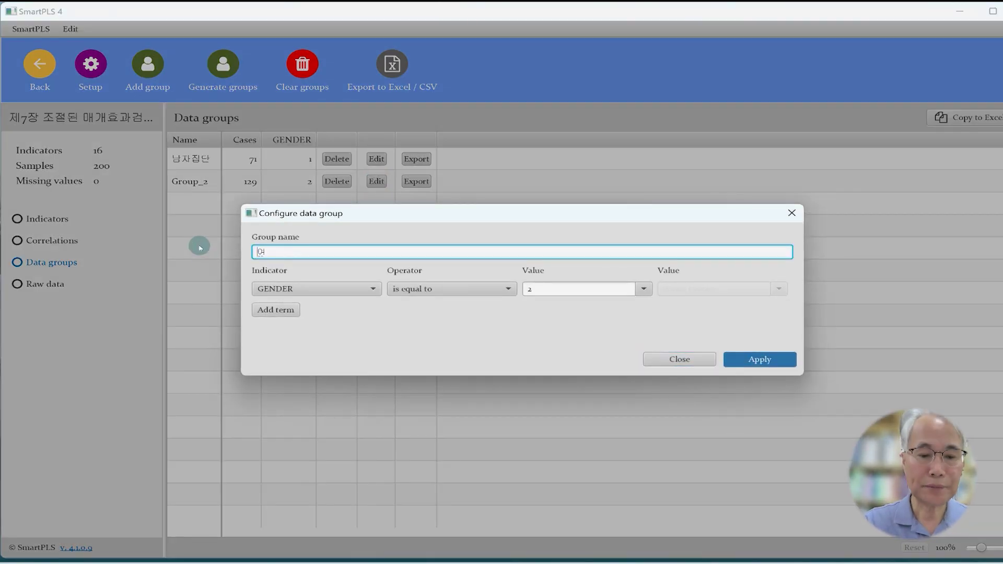
type("자")
type("지")
type("단")
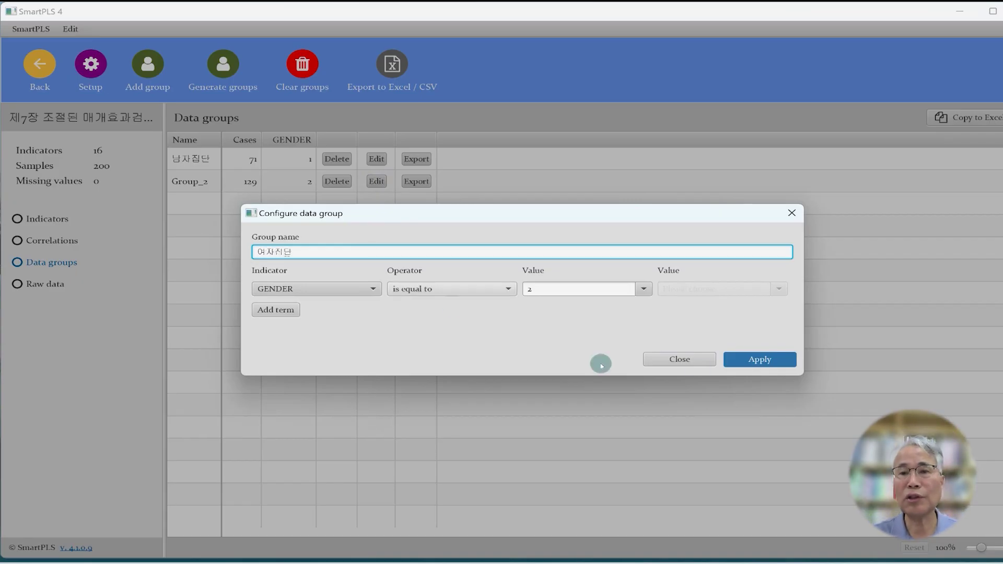
left_click(770, 359)
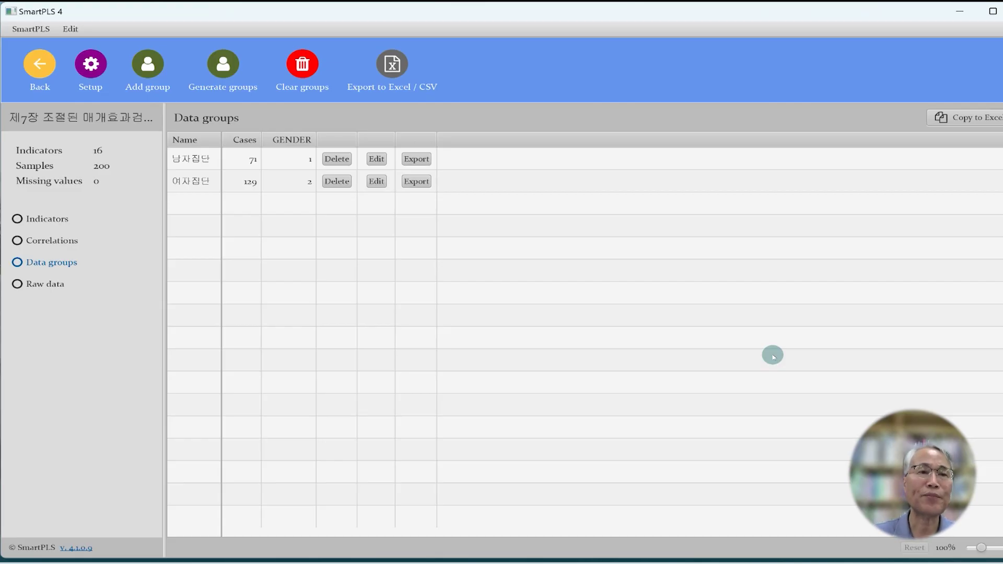
Step: Return to the workspace and open the PLS-SEM model 스마트폰 고객충성도 모델
left_click(40, 66)
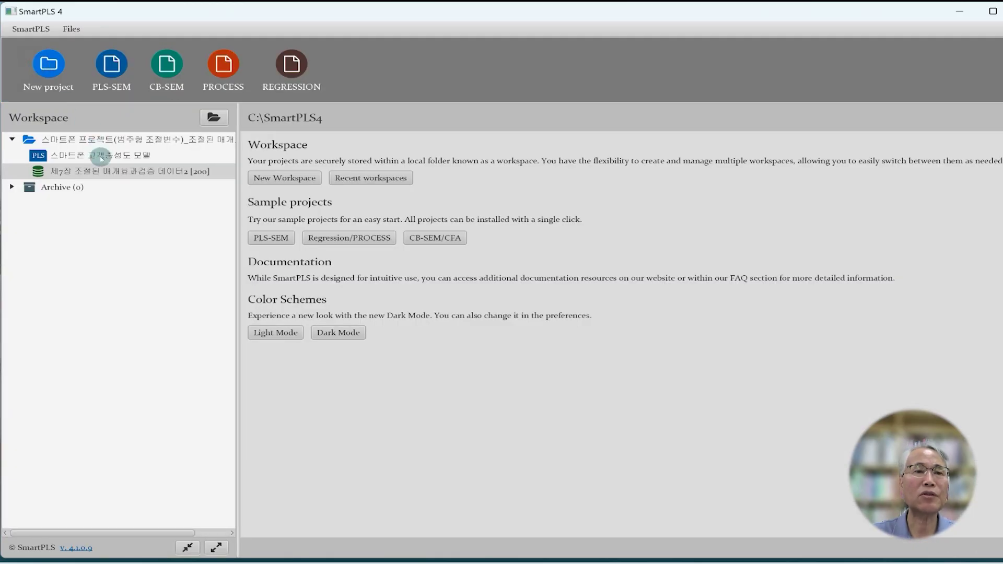
left_click(101, 156)
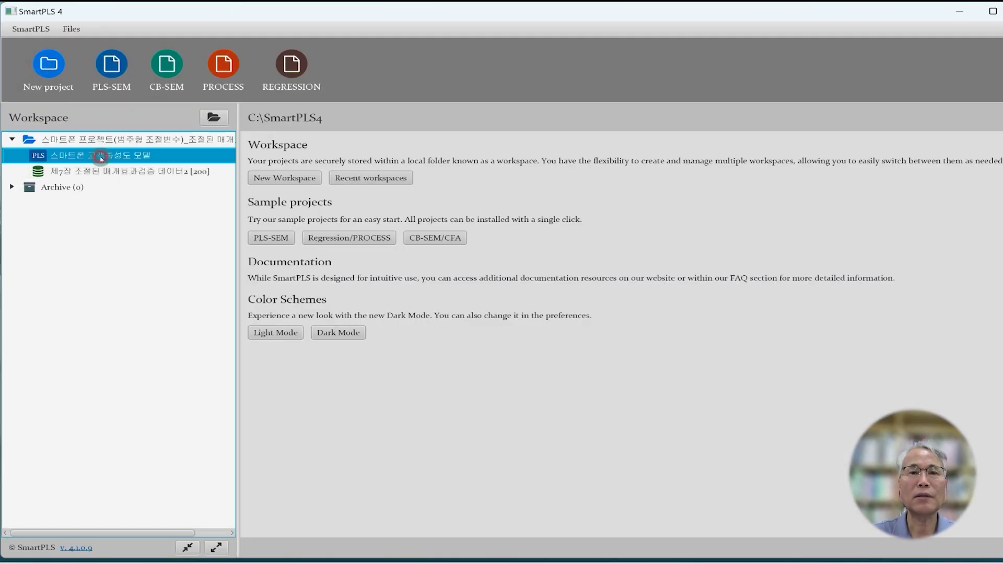
double_click(102, 158)
left_click(101, 152)
left_click(291, 204)
left_click(694, 396)
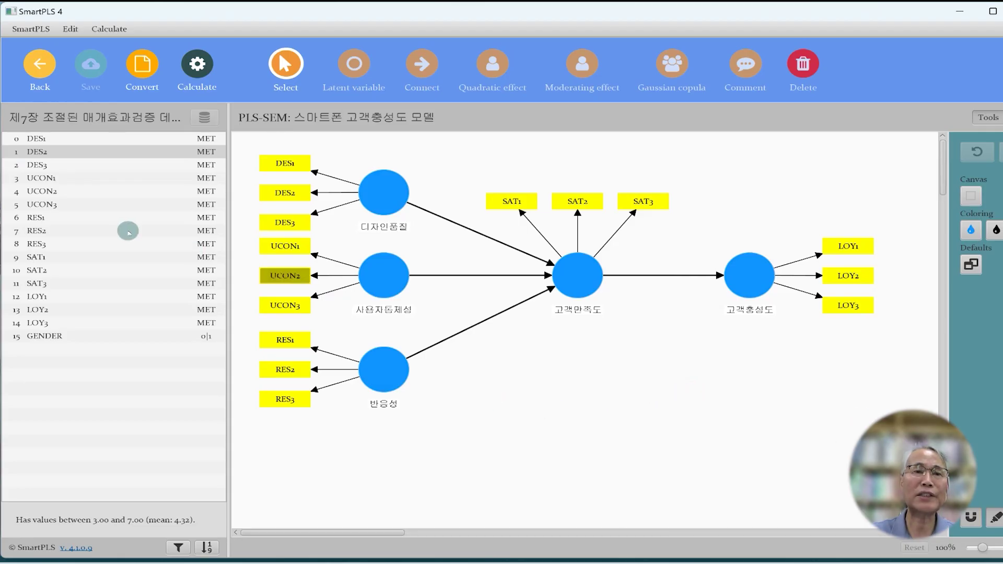
Step: Run a bootstrap multigroup analysis (MGA) with 남자집단 as group A and 여자집단 as group B
left_click(198, 73)
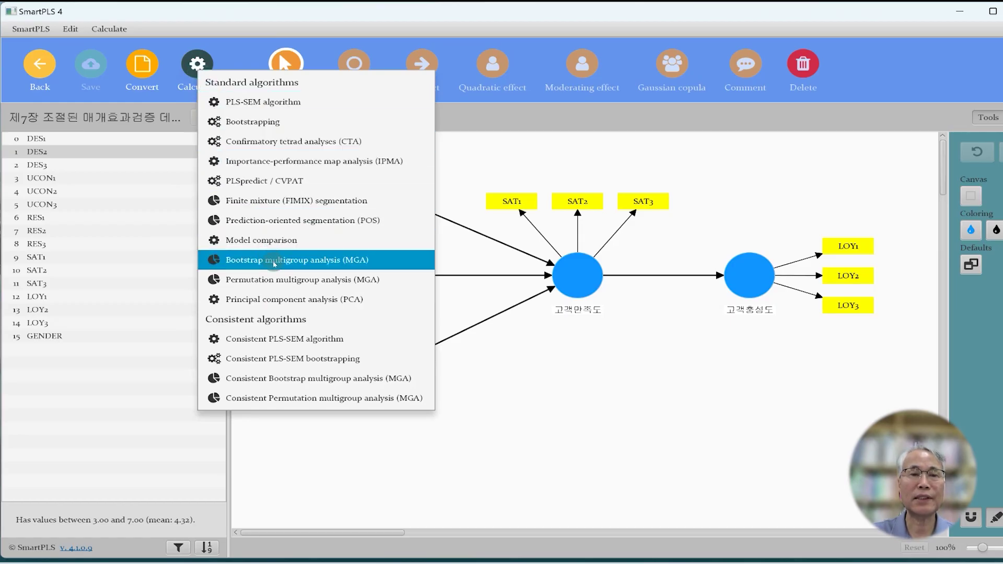
left_click(274, 261)
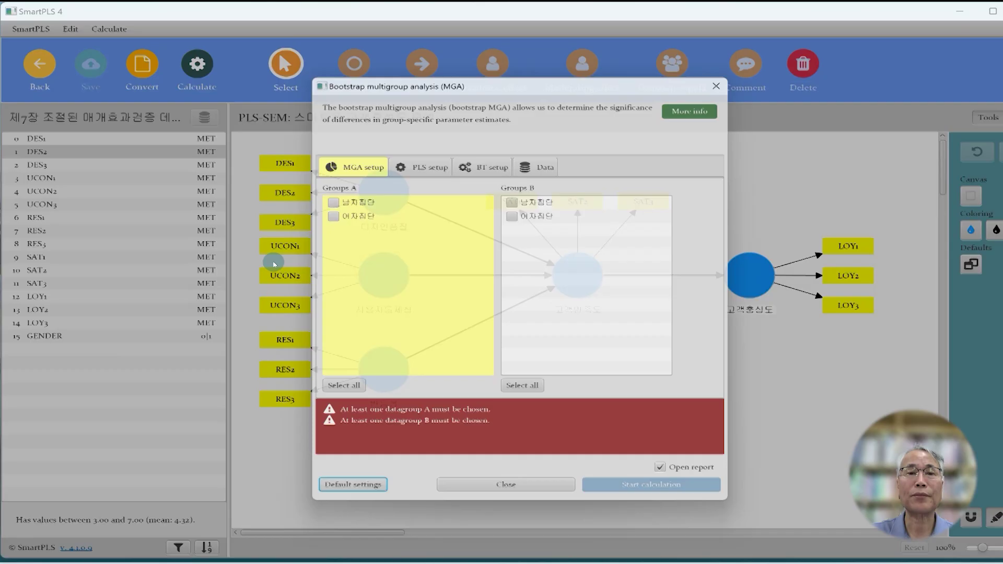
left_click(325, 198)
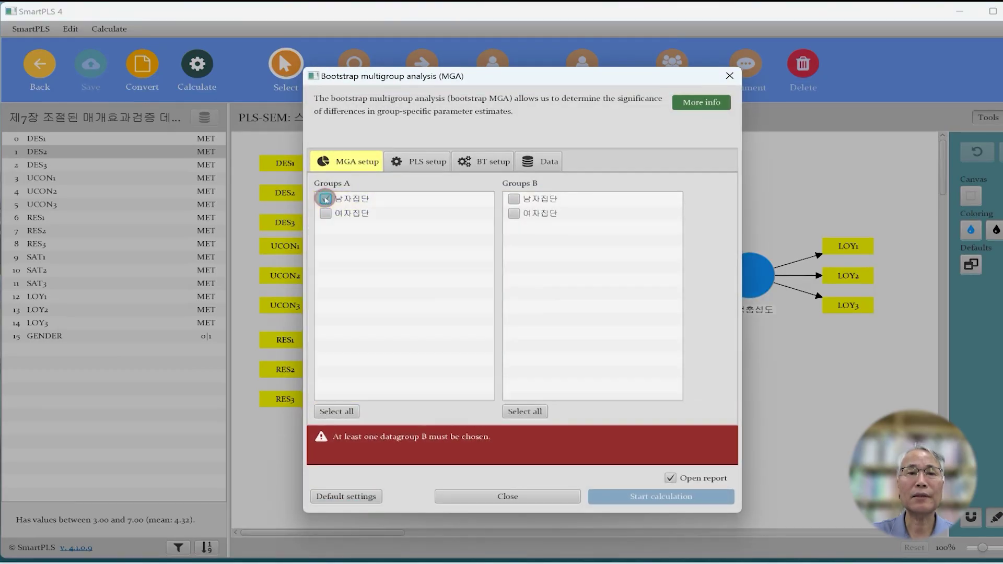
left_click(514, 214)
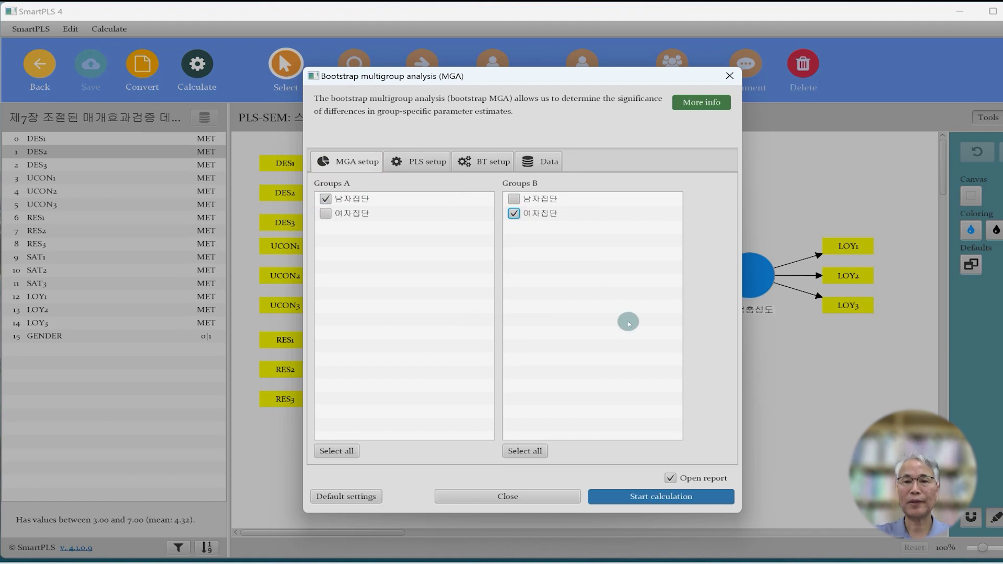
left_click(669, 497)
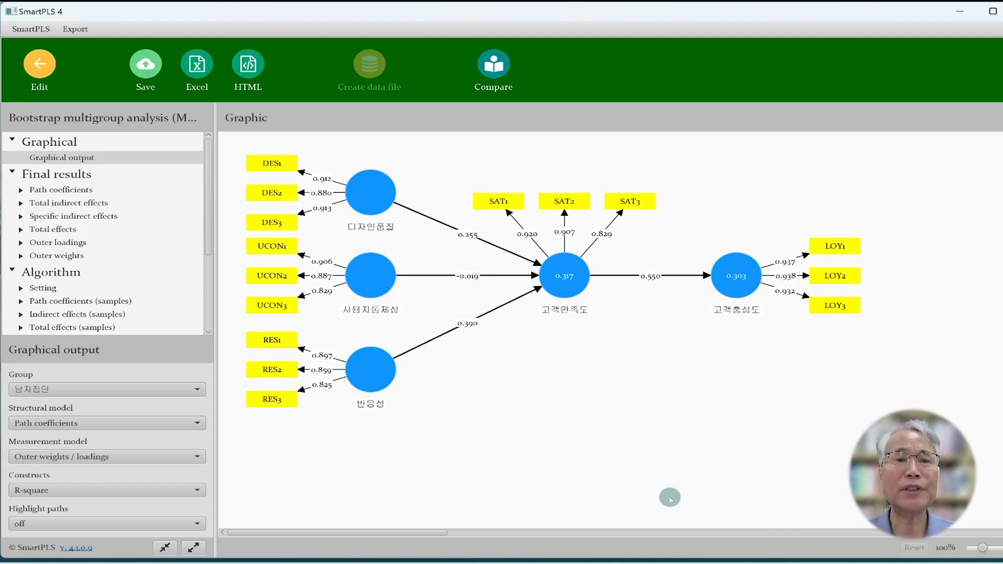
Step: Examine the bootstrap MGA group differences and p values for the specific indirect effects
left_click(26, 176)
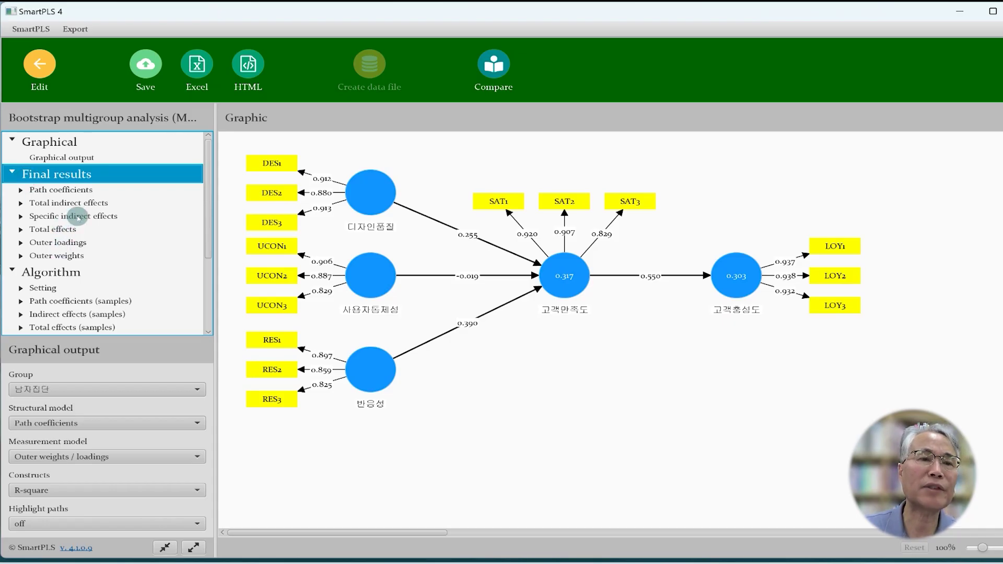
left_click(78, 218)
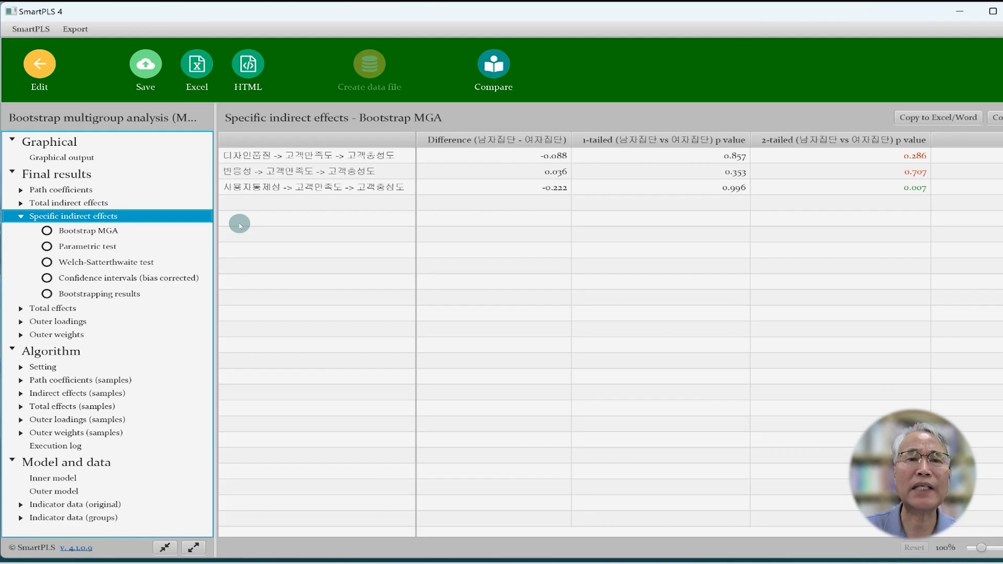